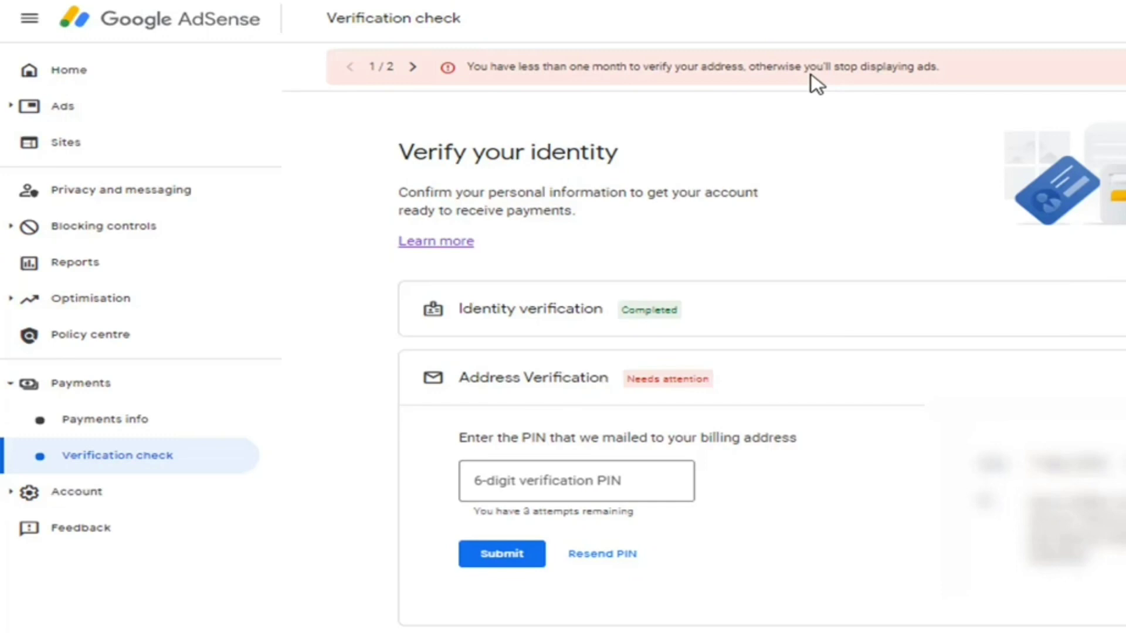
Open the address verification (PIN) help article and scroll down to 'Having problems with your PIN?'.
drag(467, 67, 986, 77)
click(943, 116)
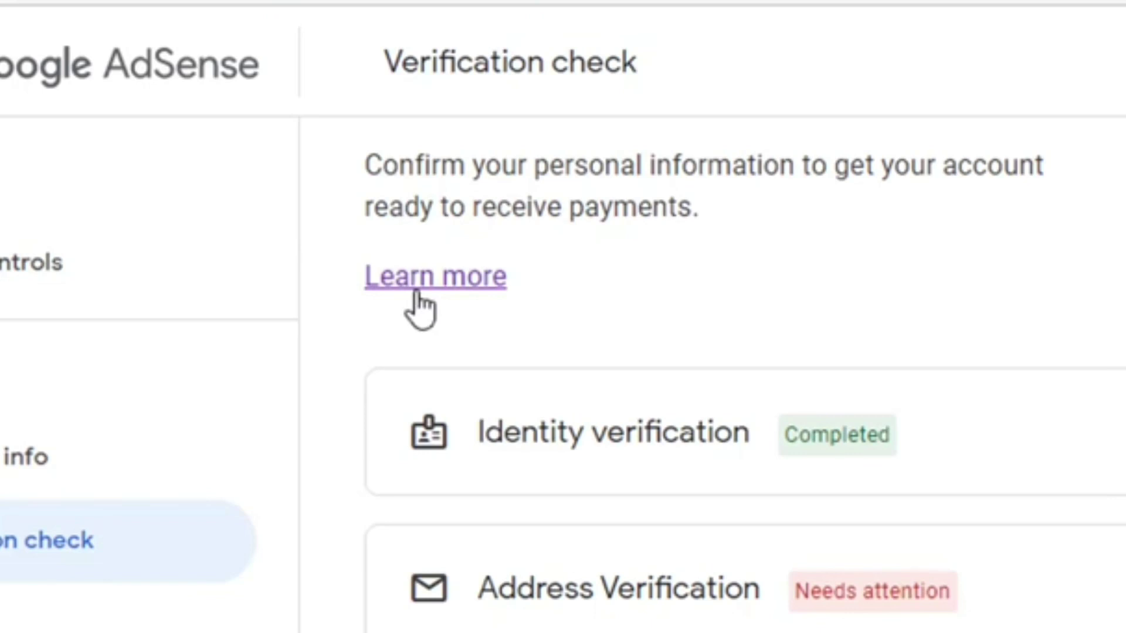
click(417, 293)
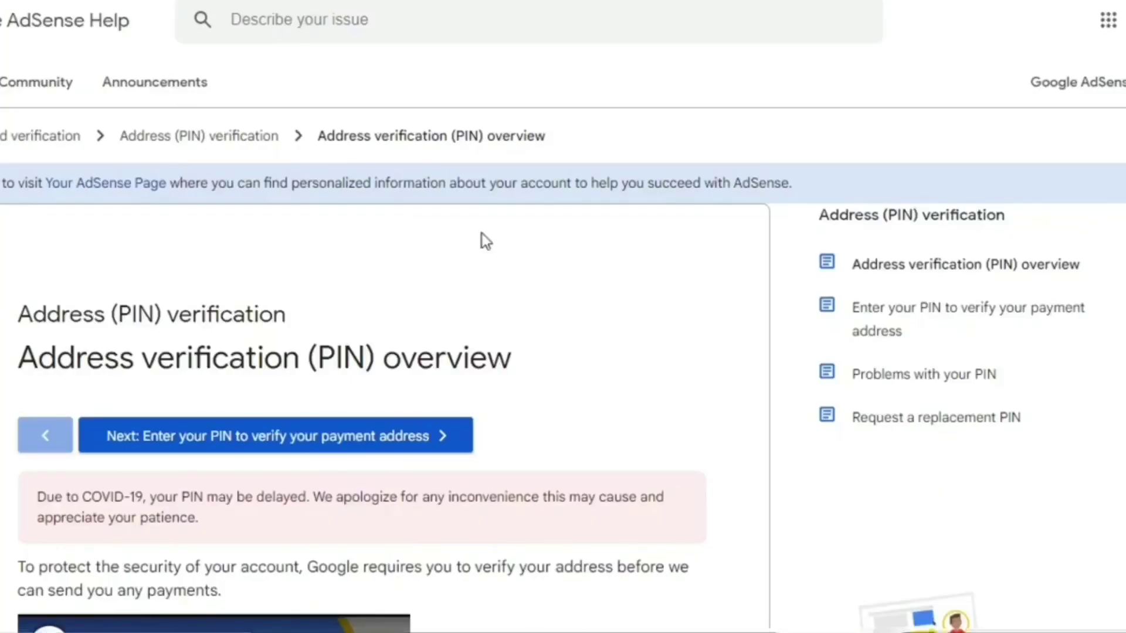
scroll(523, 234, down, 5)
scroll(616, 235, down, 8)
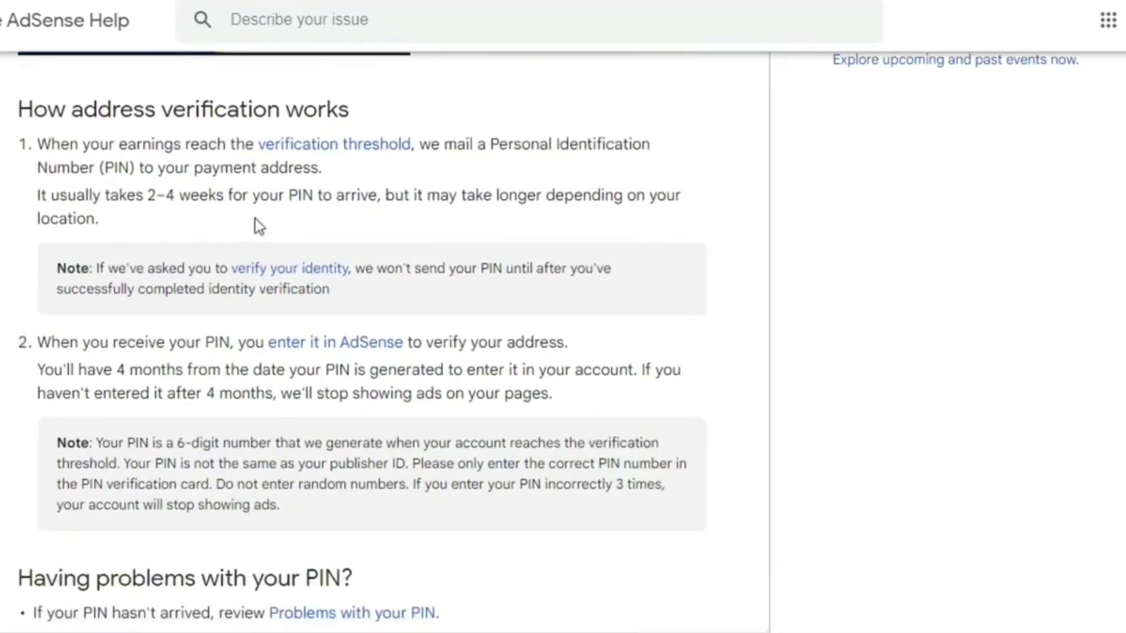
scroll(409, 236, down, 3)
scroll(410, 237, down, 2)
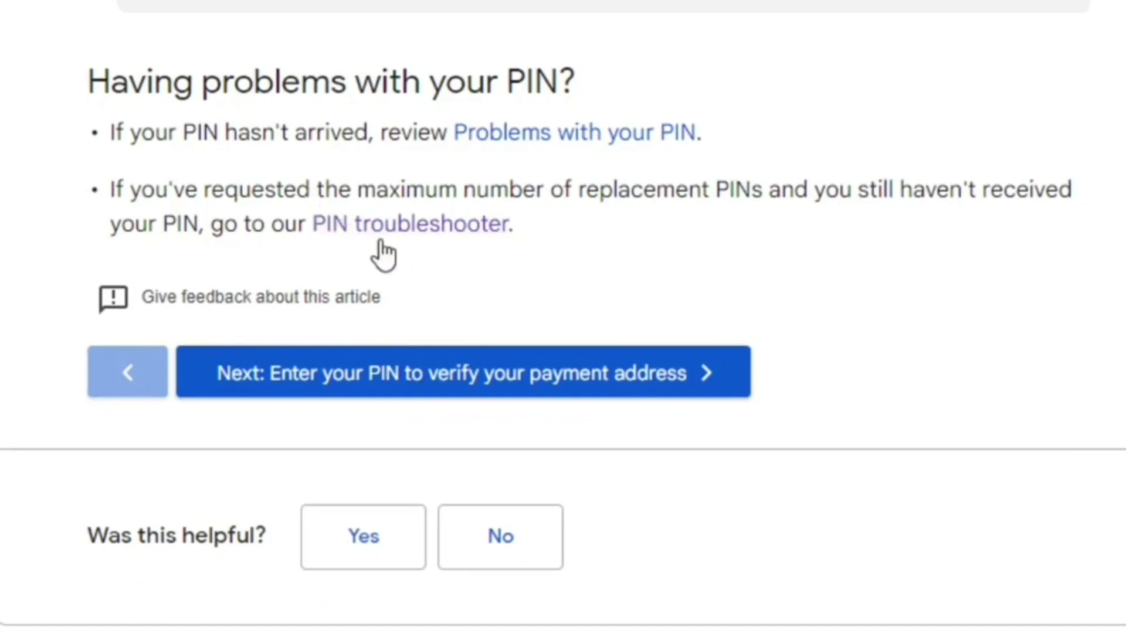
In the PIN troubleshooter, confirm the AdSense email and report 'No, I have not received my PIN'.
click(451, 235)
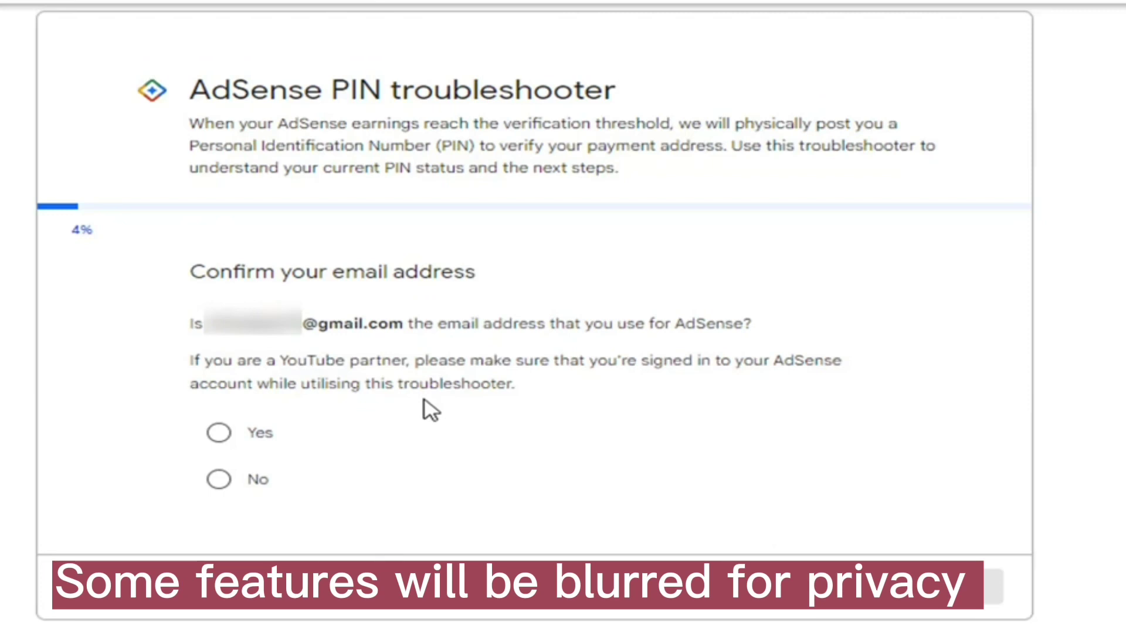
click(219, 435)
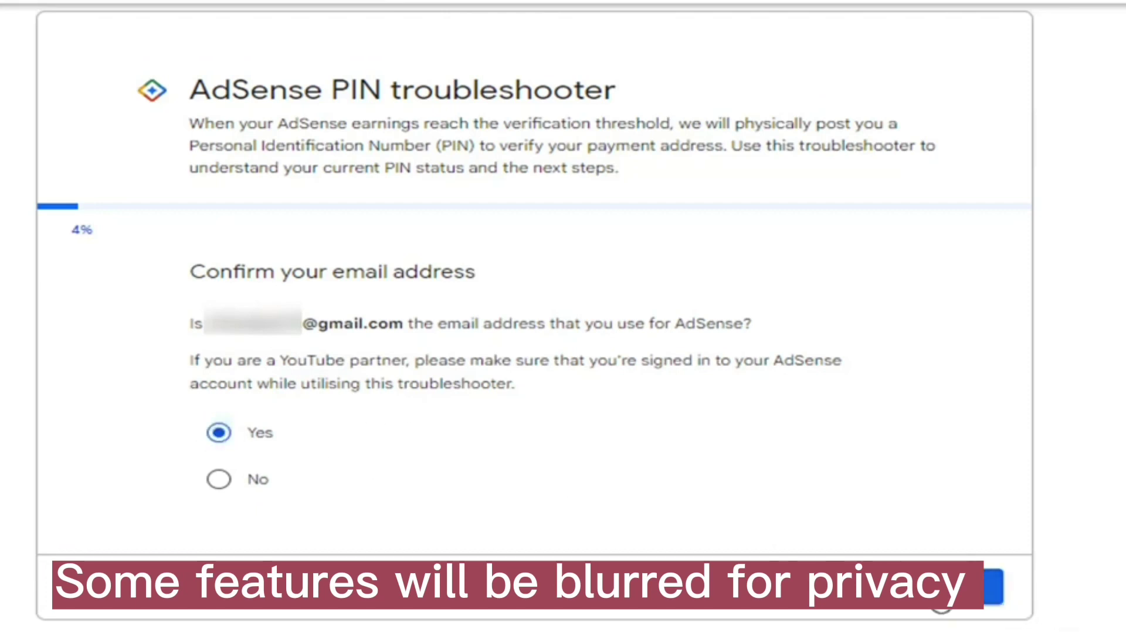
click(941, 593)
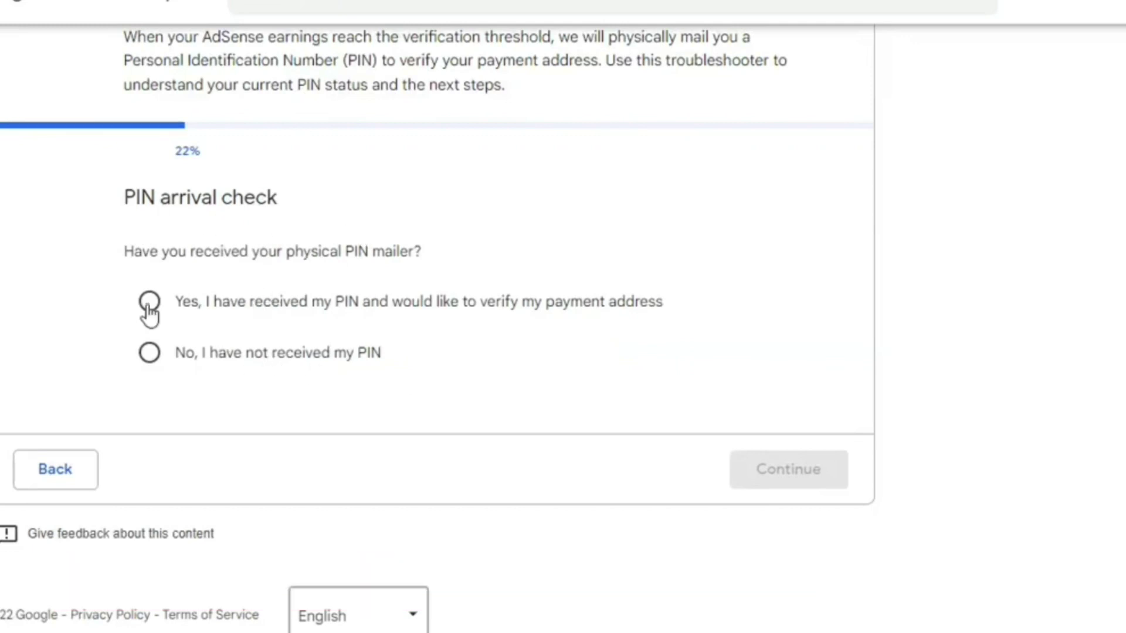
click(153, 353)
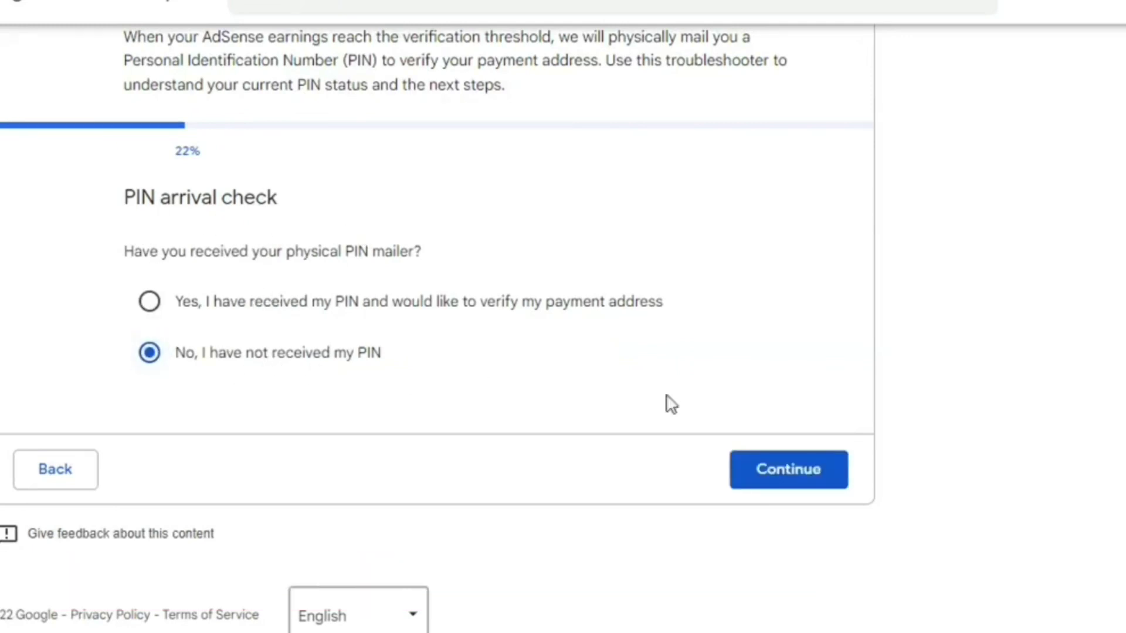
click(786, 490)
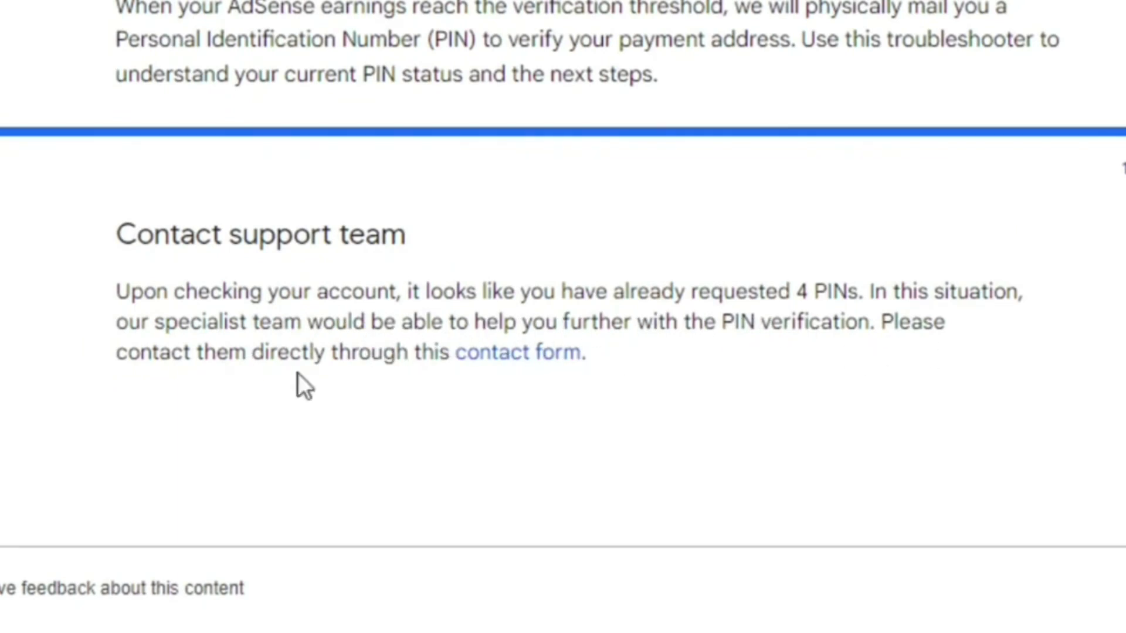
Open the PIN support contact form and enter your full name in the Name field.
triple_click(645, 352)
click(846, 284)
click(557, 352)
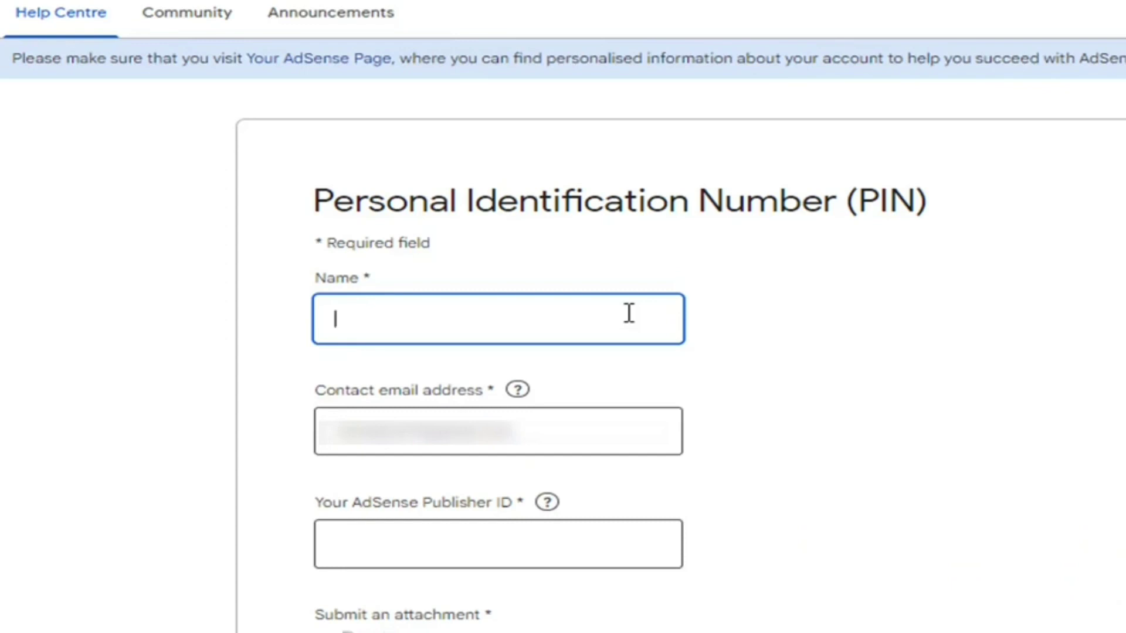
text(Ahmed Ali)
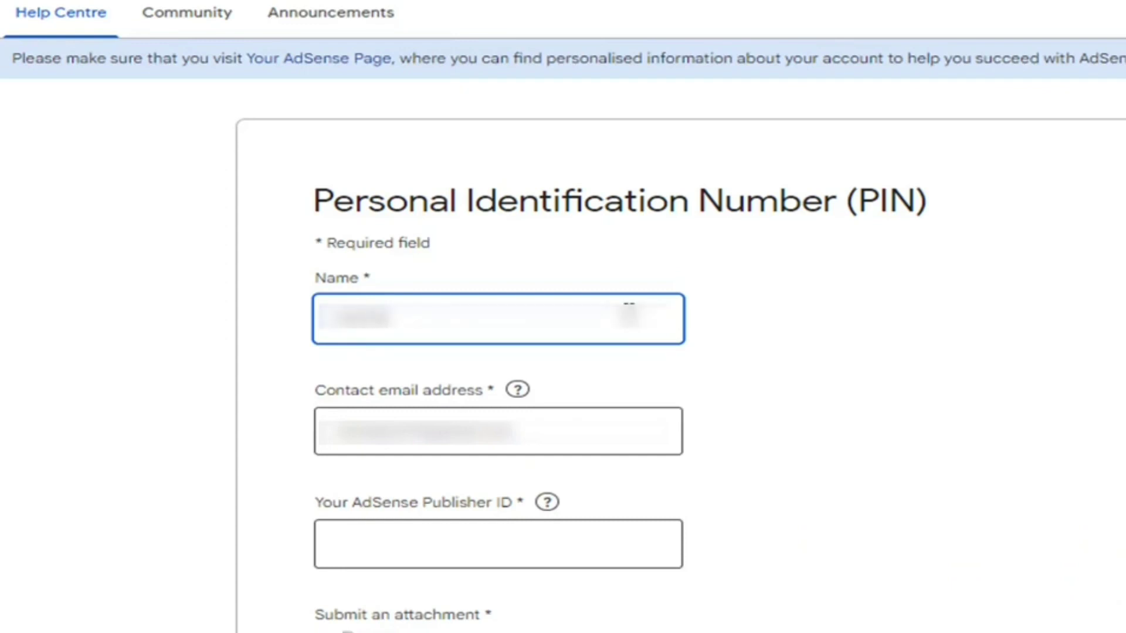
text( Khanan)
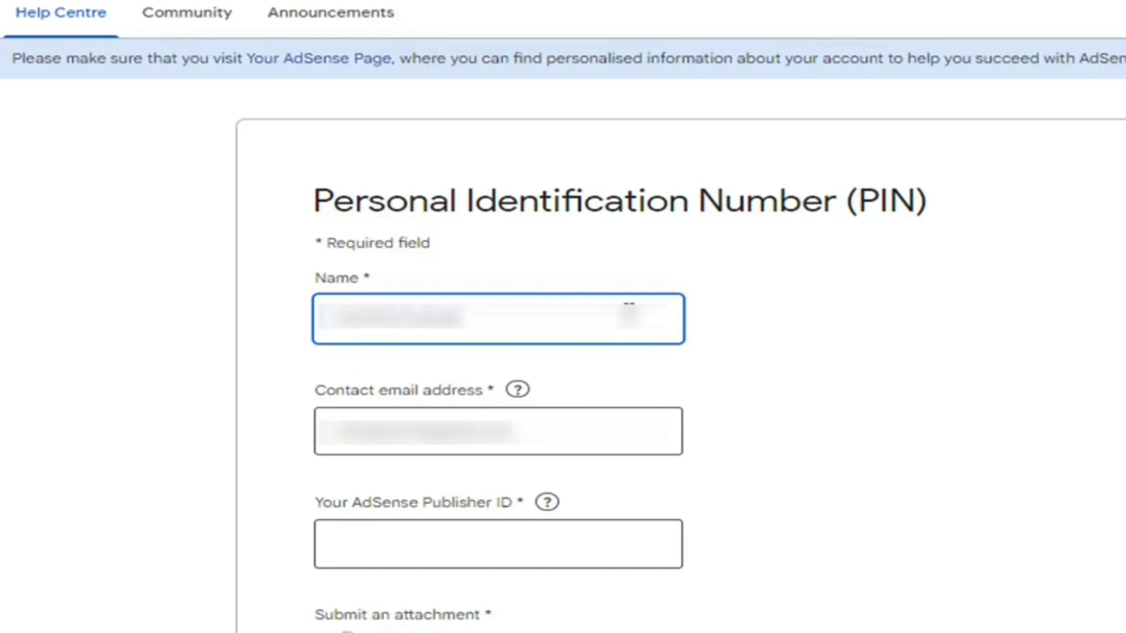
click(877, 329)
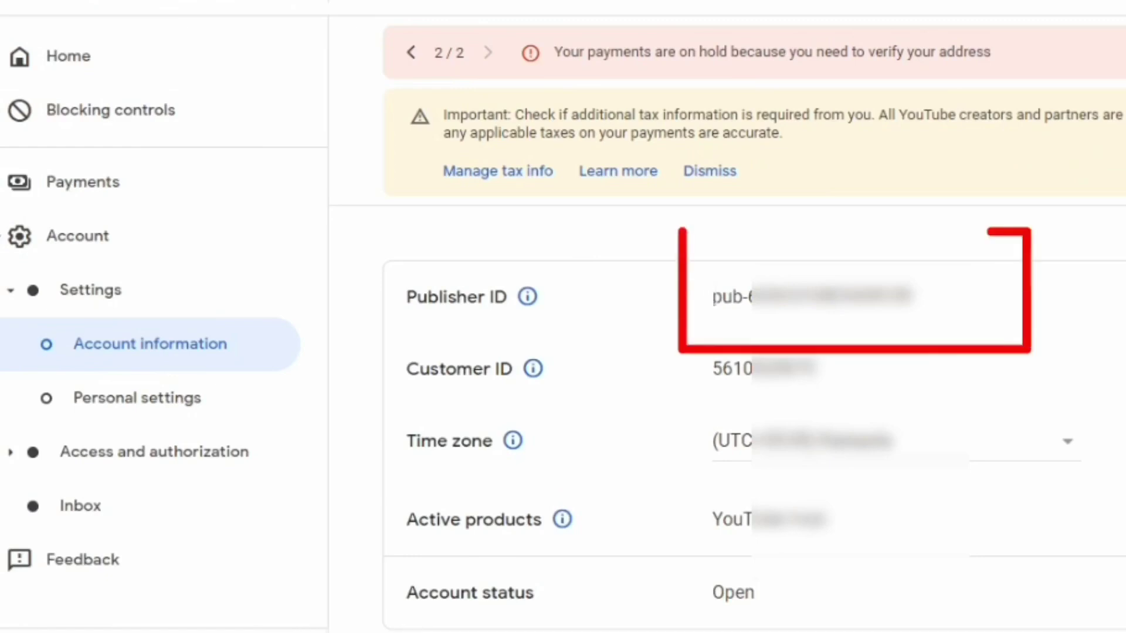
Select the Publisher ID value on the Account information page to copy it.
drag(712, 296, 924, 320)
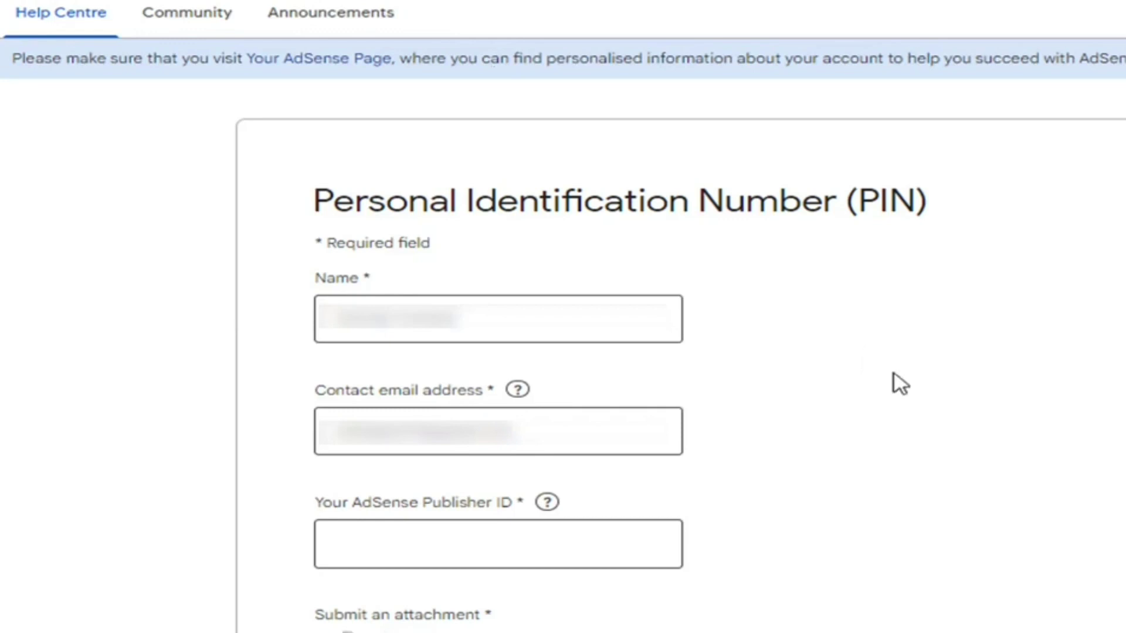
Paste the copied ID into 'Your AdSense Publisher ID', removing the stray extra characters.
scroll(893, 384, down, 2)
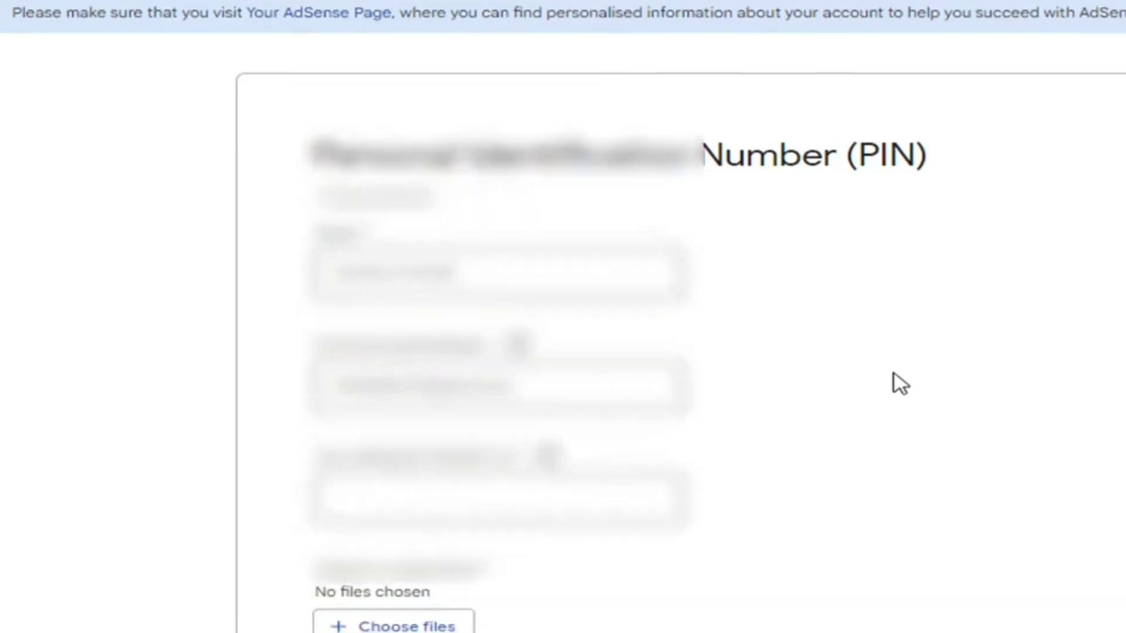
click(573, 421)
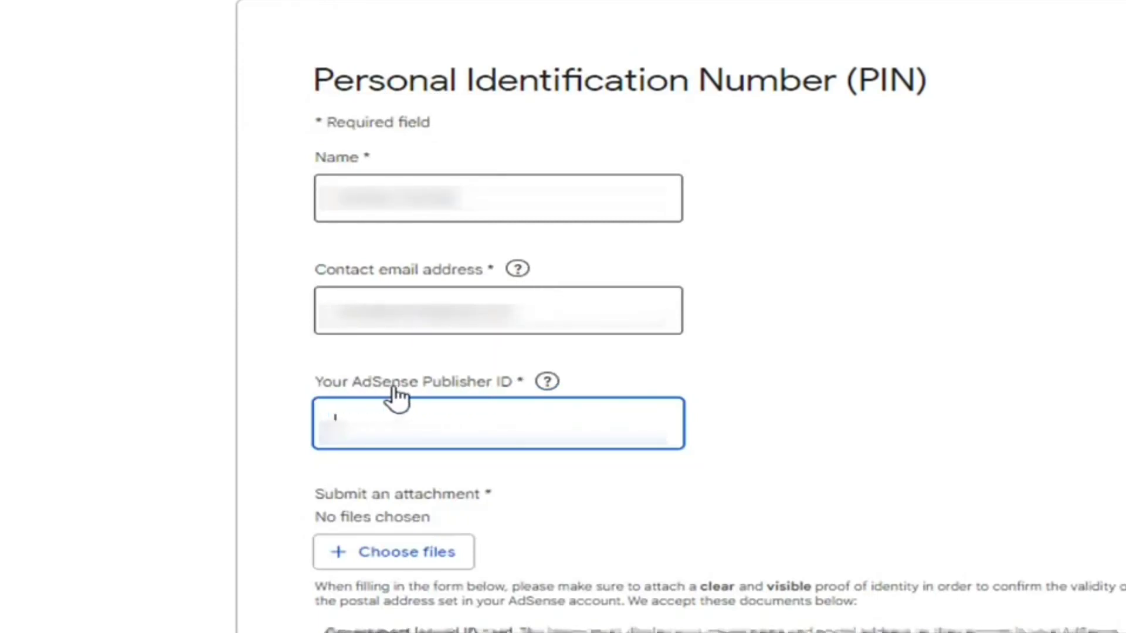
key(ctrl+v)
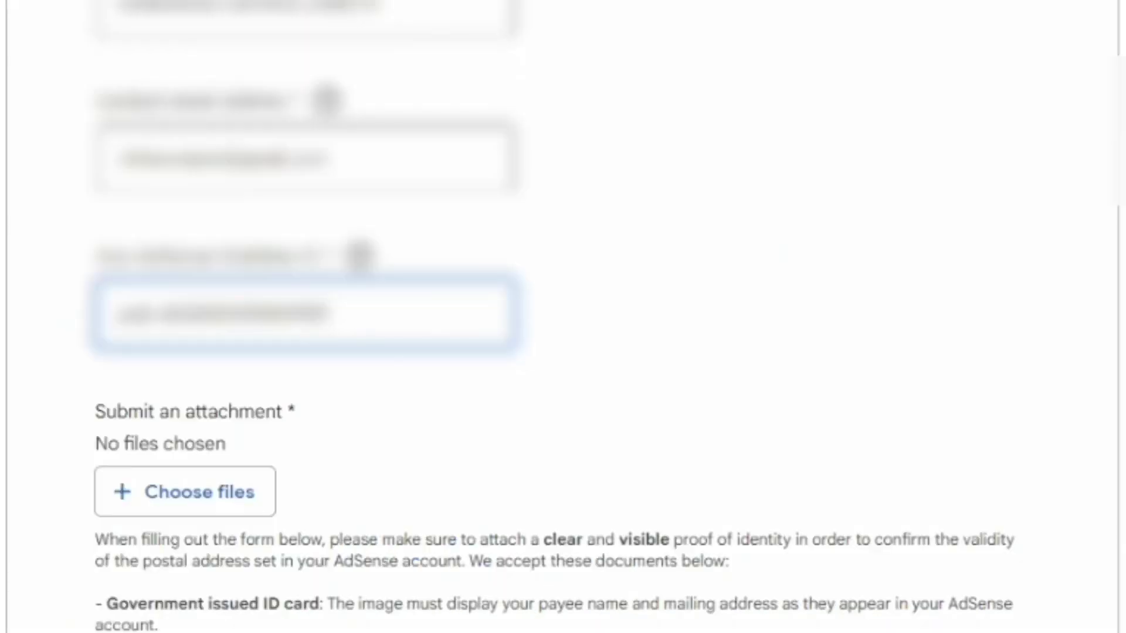
text(0)
key(BackSpace)
text(0)
key(BackSpace)
scroll(518, 516, down, 3)
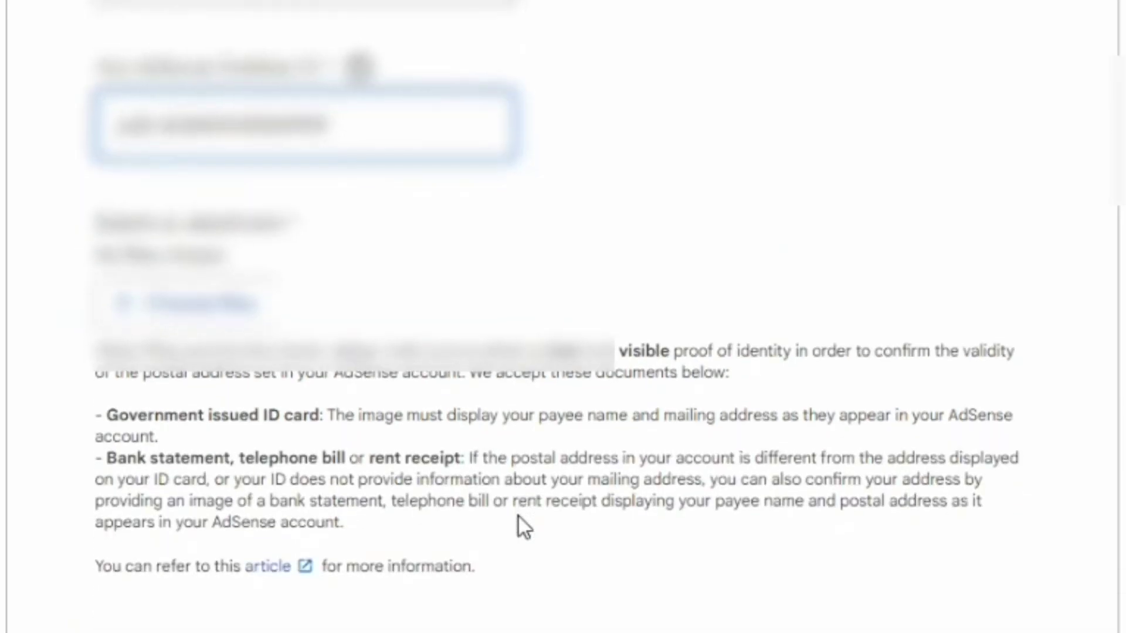
scroll(519, 516, down, 2)
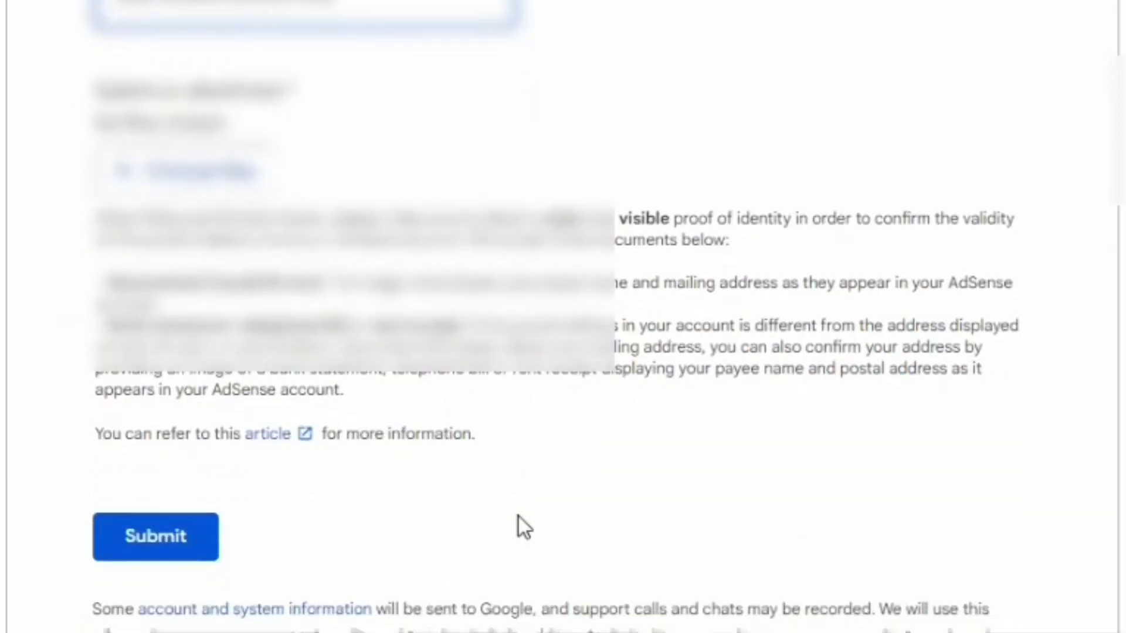
scroll(518, 516, up, 1)
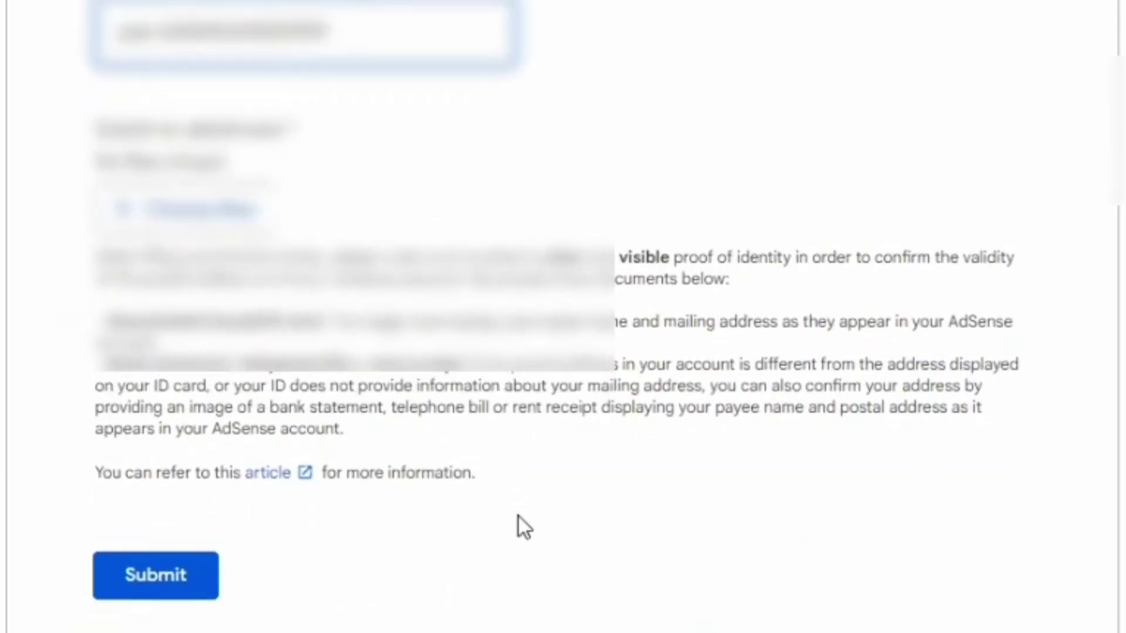
scroll(518, 527, down, 2)
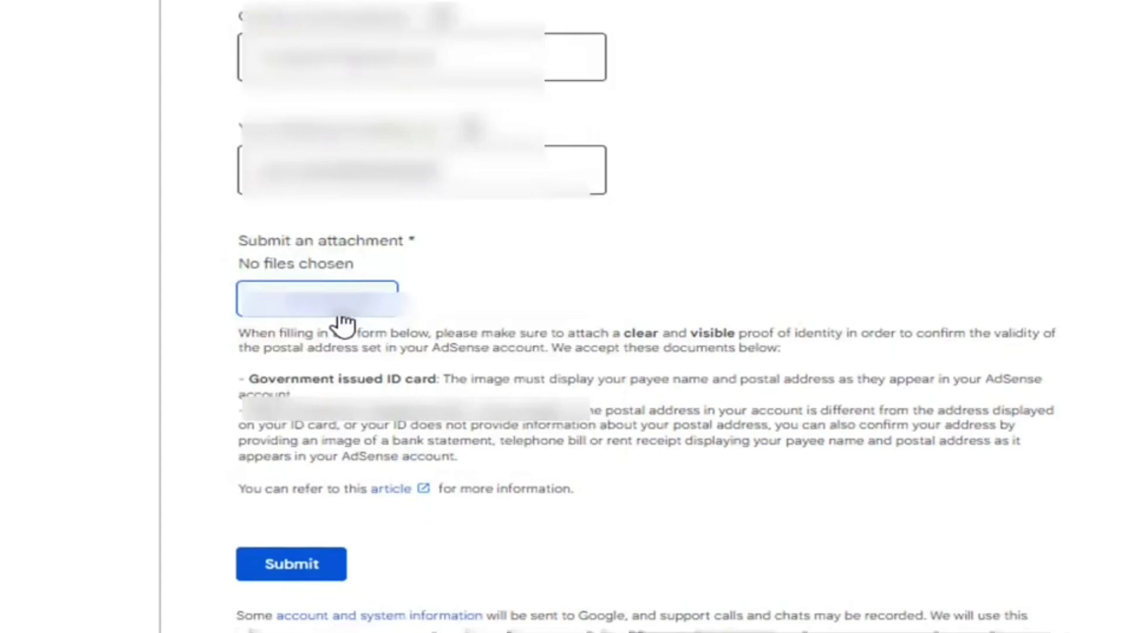
Attach PASSPORT.jpeg as proof of address and submit the PIN contact form.
click(343, 320)
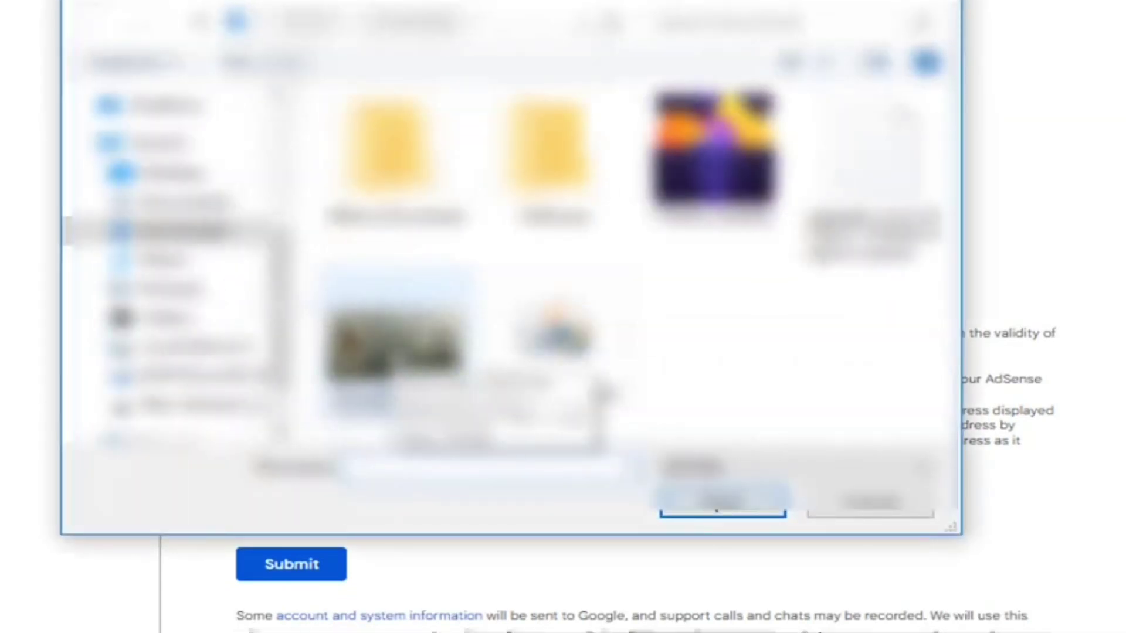
click(393, 352)
click(722, 503)
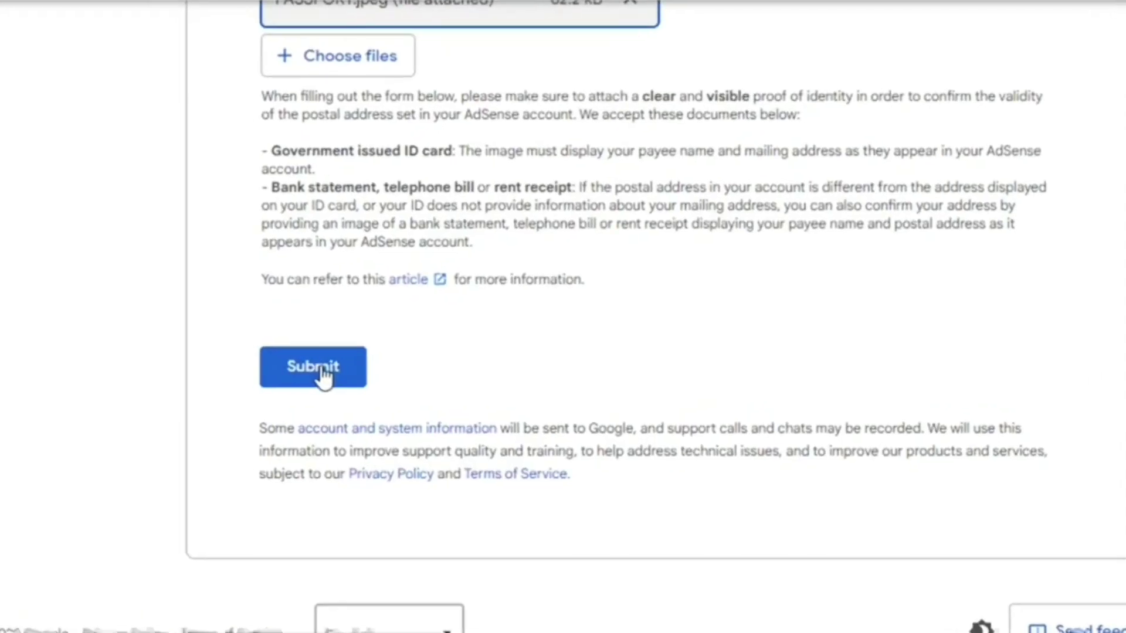
click(321, 370)
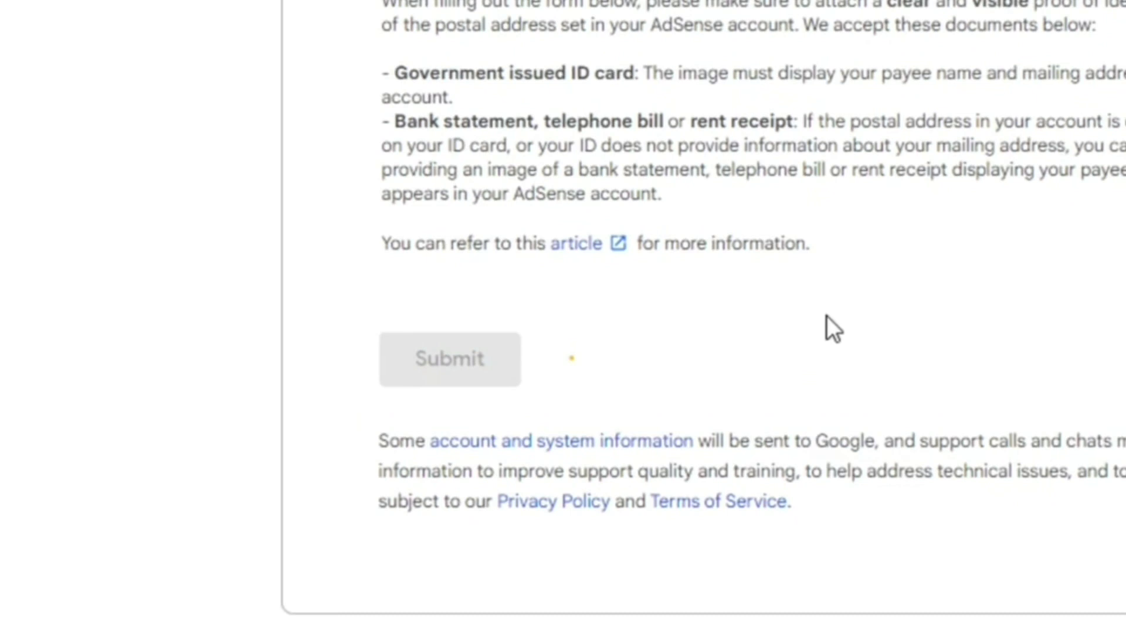
Scroll the confirmation page to read that AdSense Support will reply within 24–48 hours.
scroll(555, 337, up, 1)
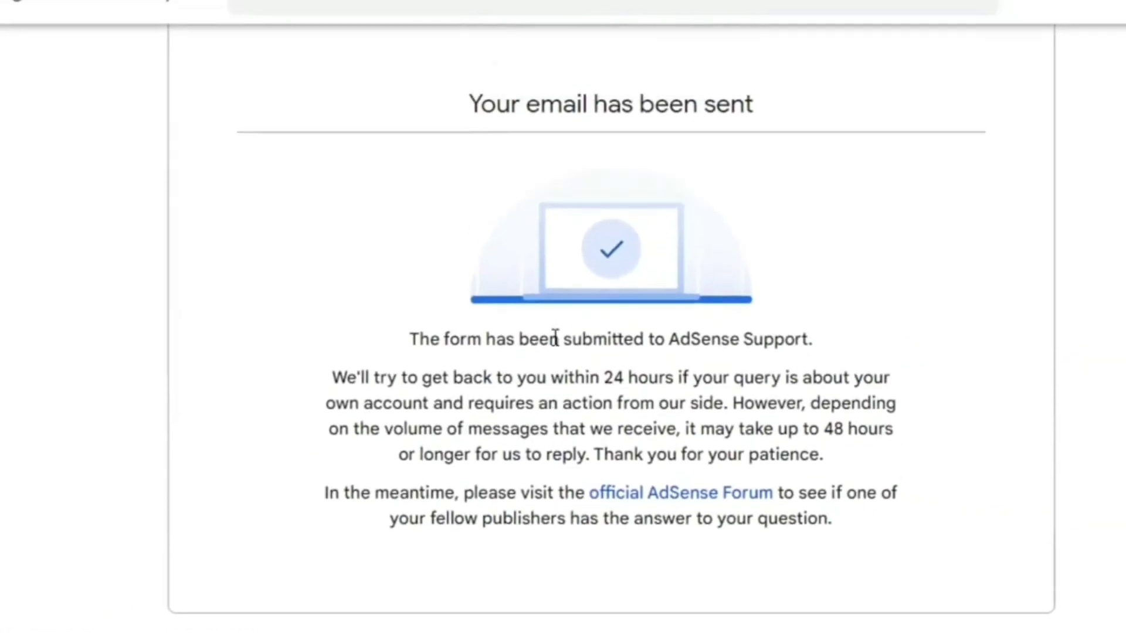
scroll(555, 339, up, 1)
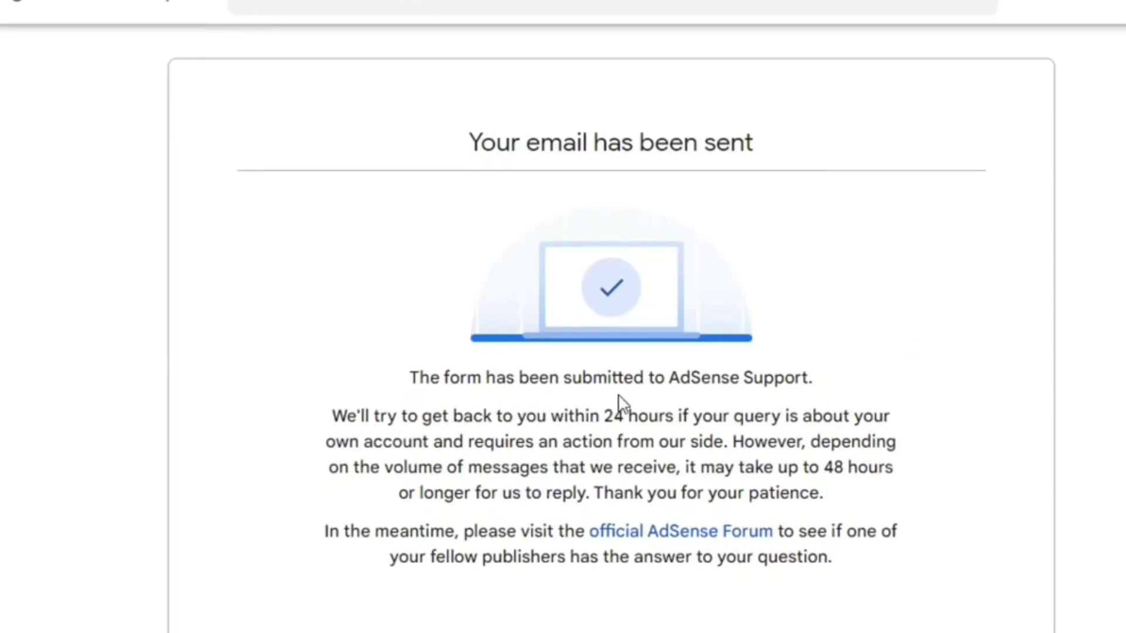
scroll(621, 405, down, 2)
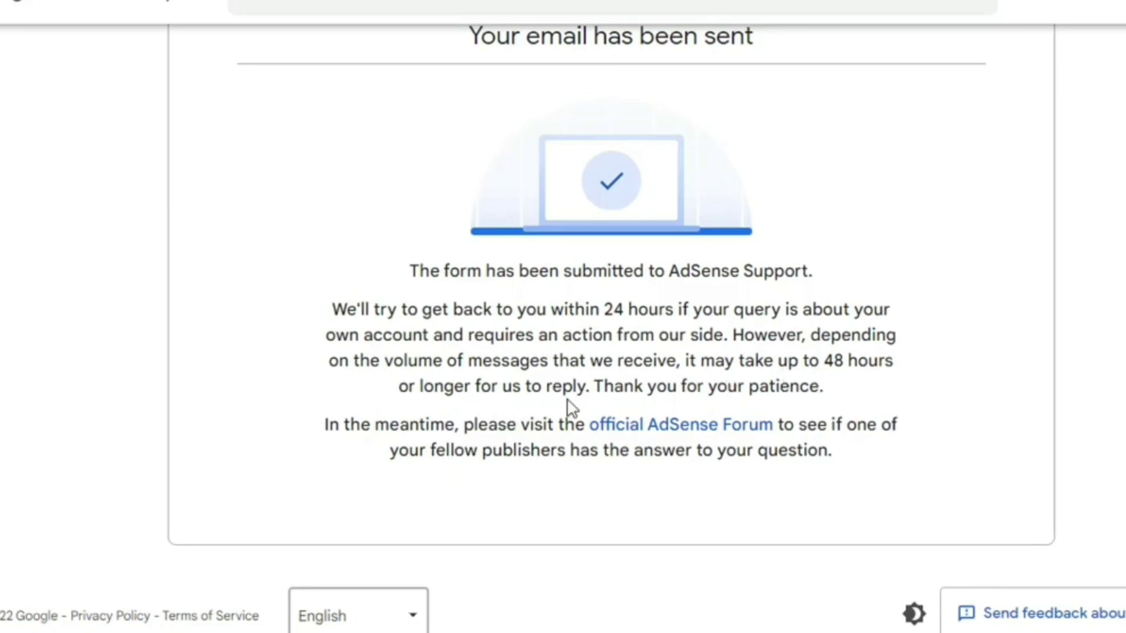
scroll(743, 415, up, 2)
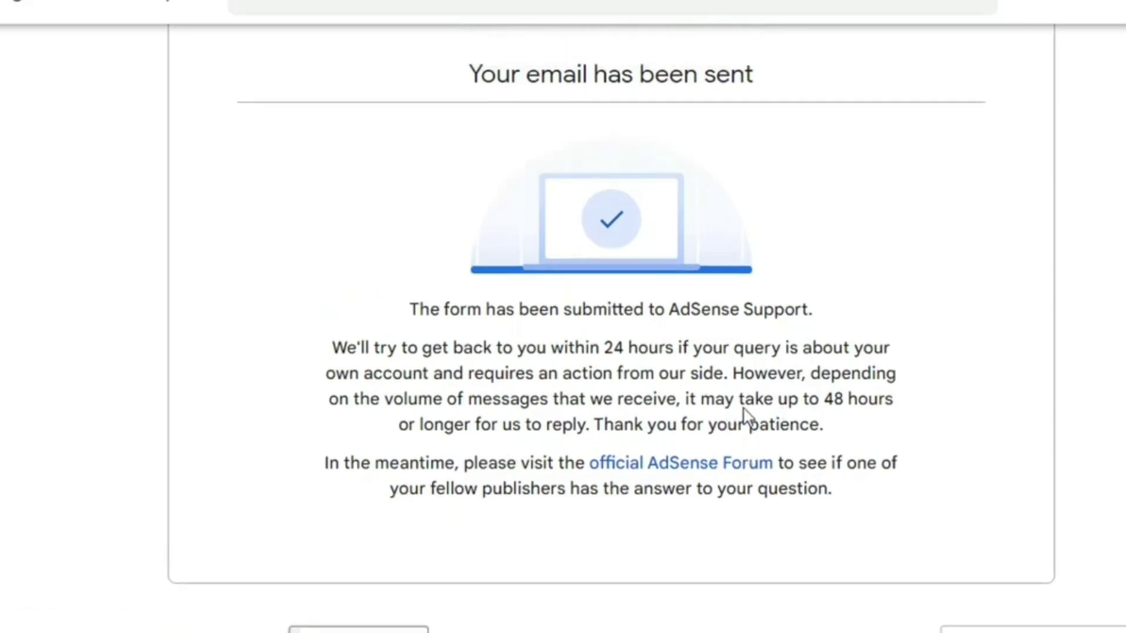
scroll(803, 425, down, 2)
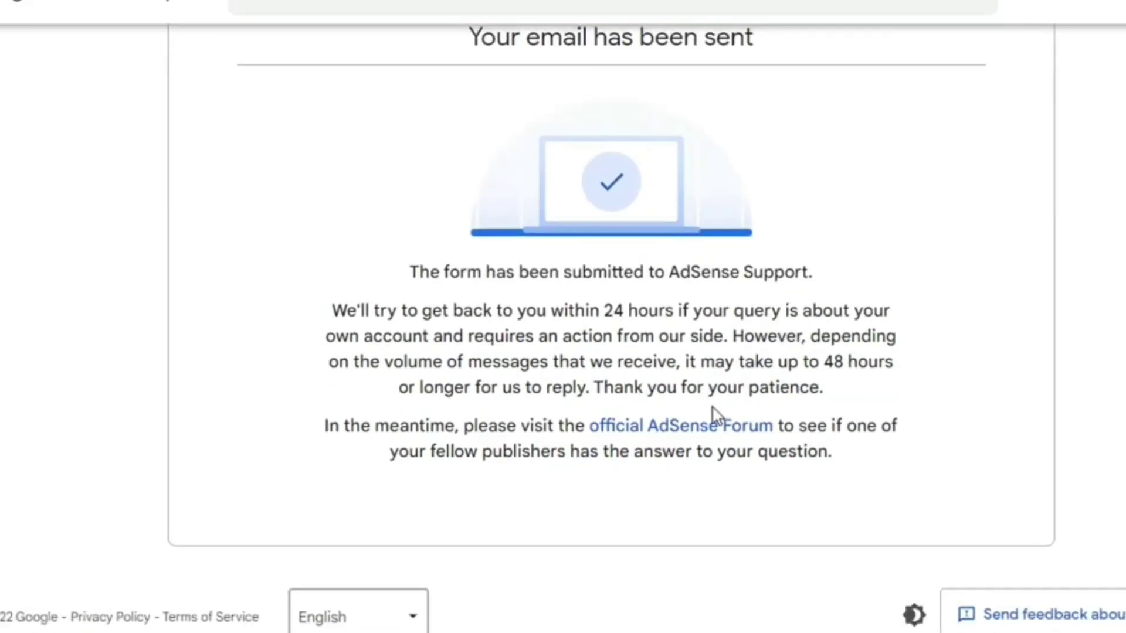
scroll(778, 414, up, 2)
scroll(920, 391, up, 2)
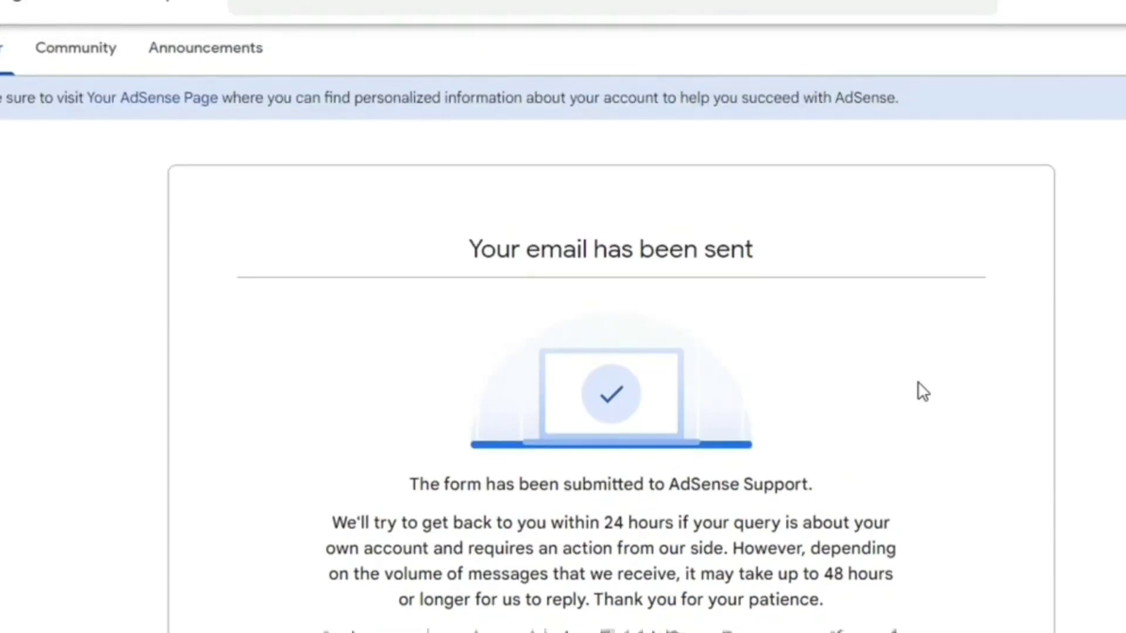
scroll(922, 391, down, 2)
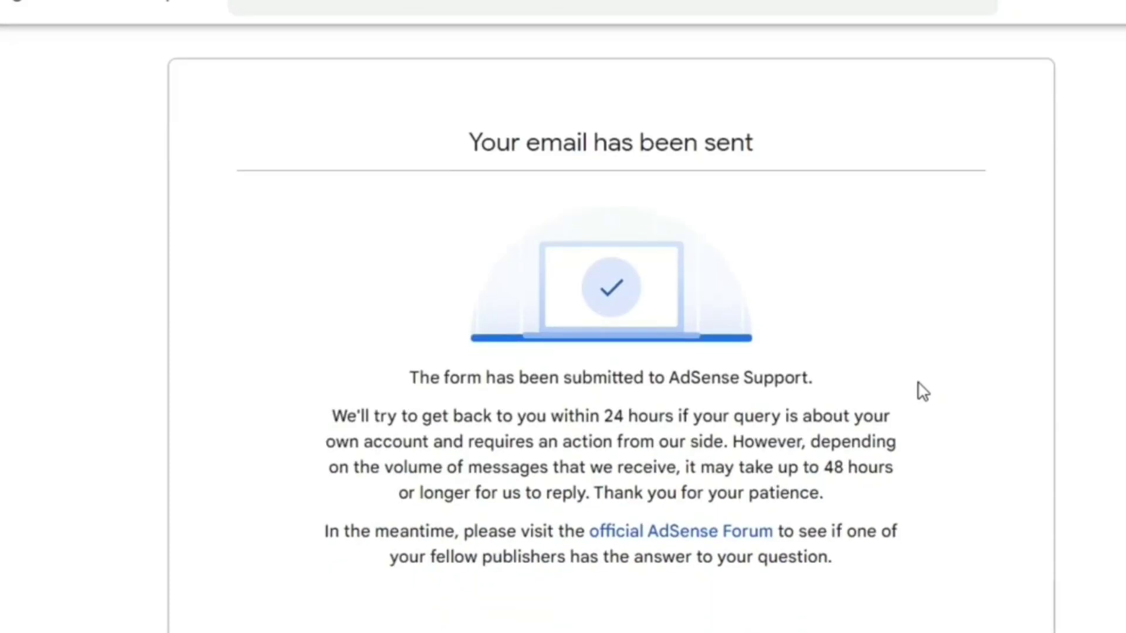